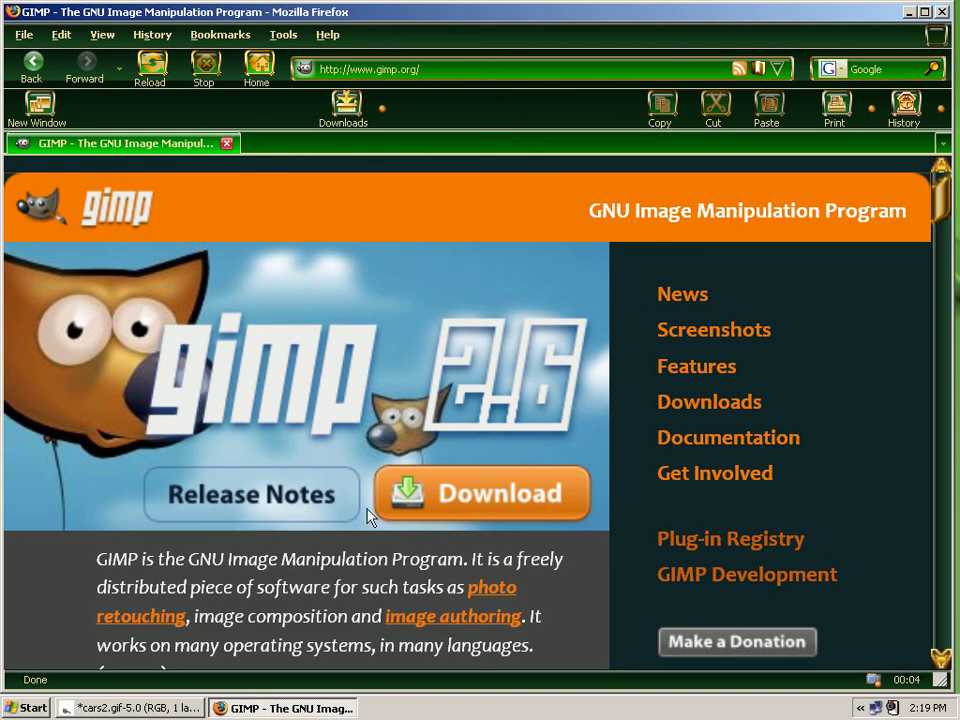
# Minimize Firefox to reveal the GIMP window showing the cars2.gif image.
pyautogui.click(908, 12)
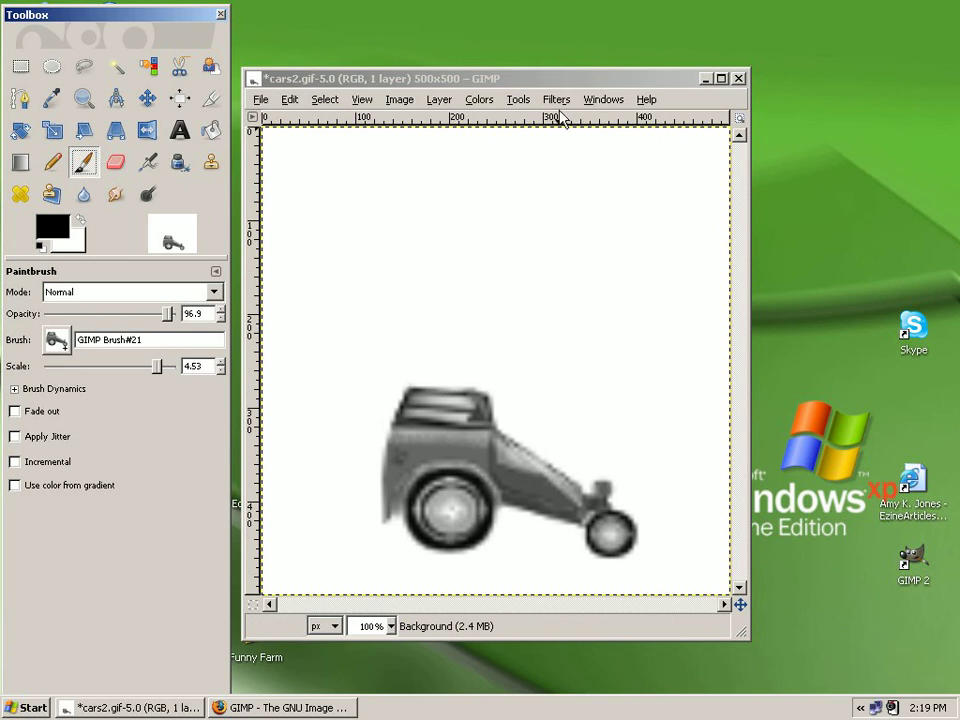
# Open the Layers dialog listing the Background layer and place it beside the image window.
pyautogui.click(613, 104)
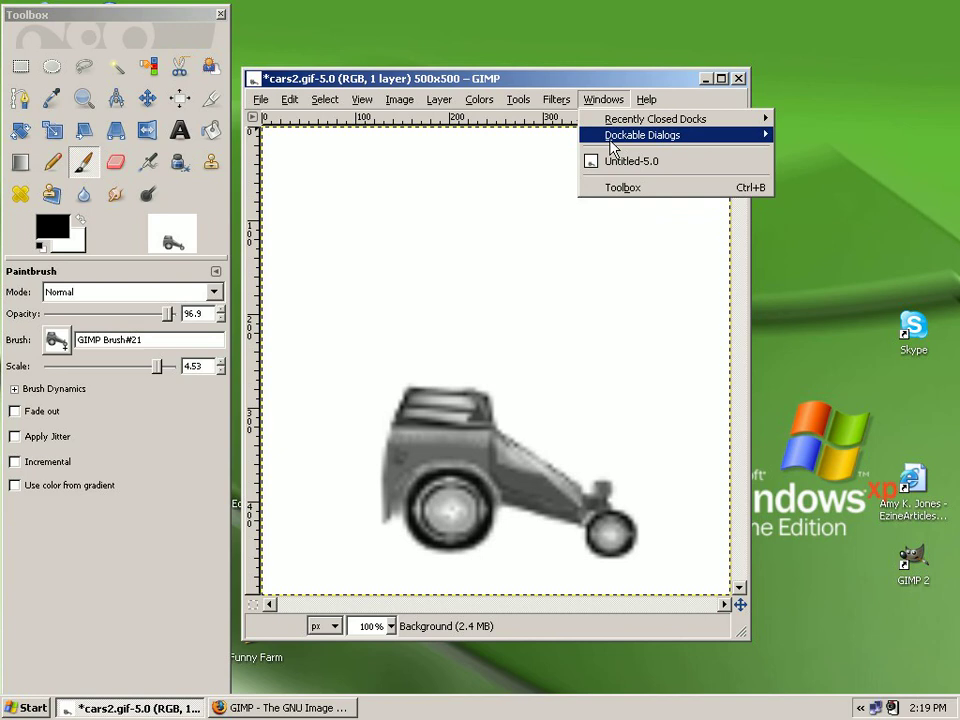
pyautogui.moveTo(613, 147)
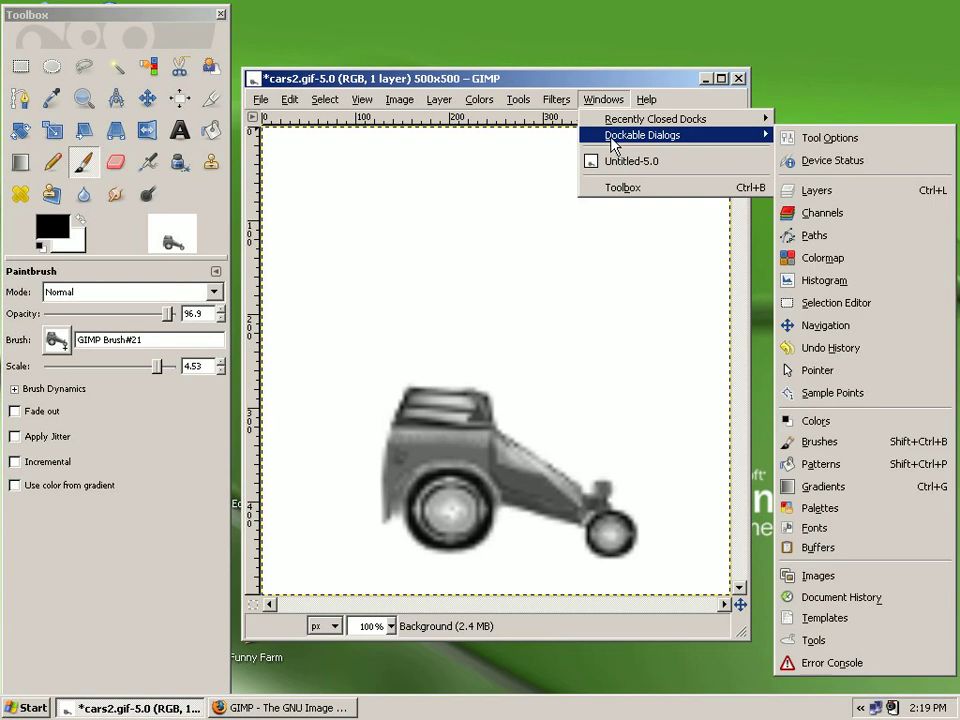
pyautogui.click(833, 196)
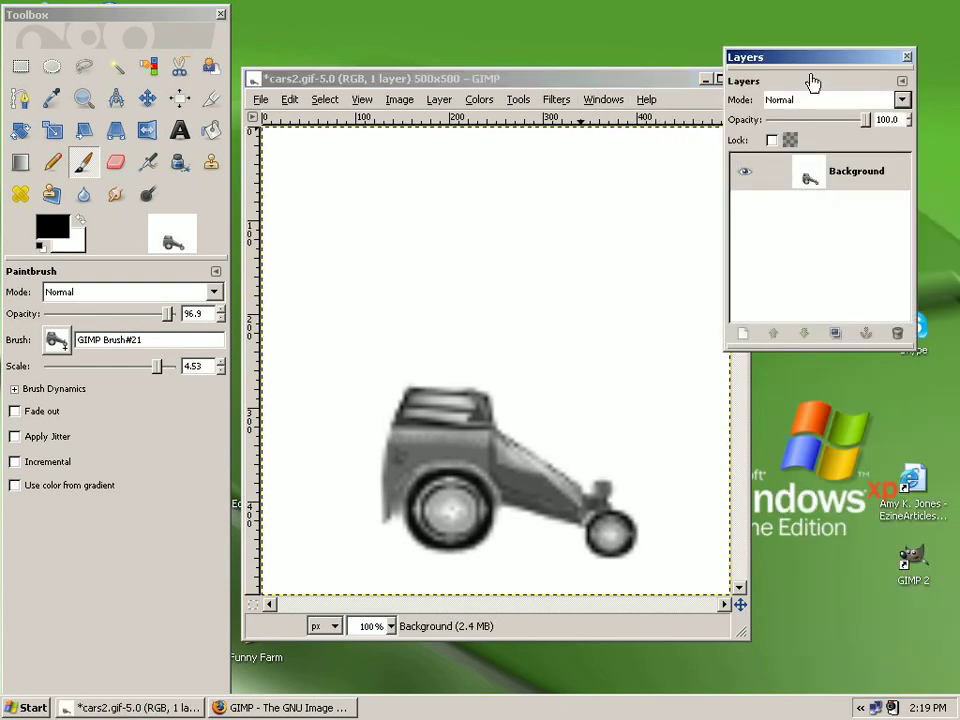
pyautogui.moveTo(812, 66); pyautogui.dragTo(849, 197)
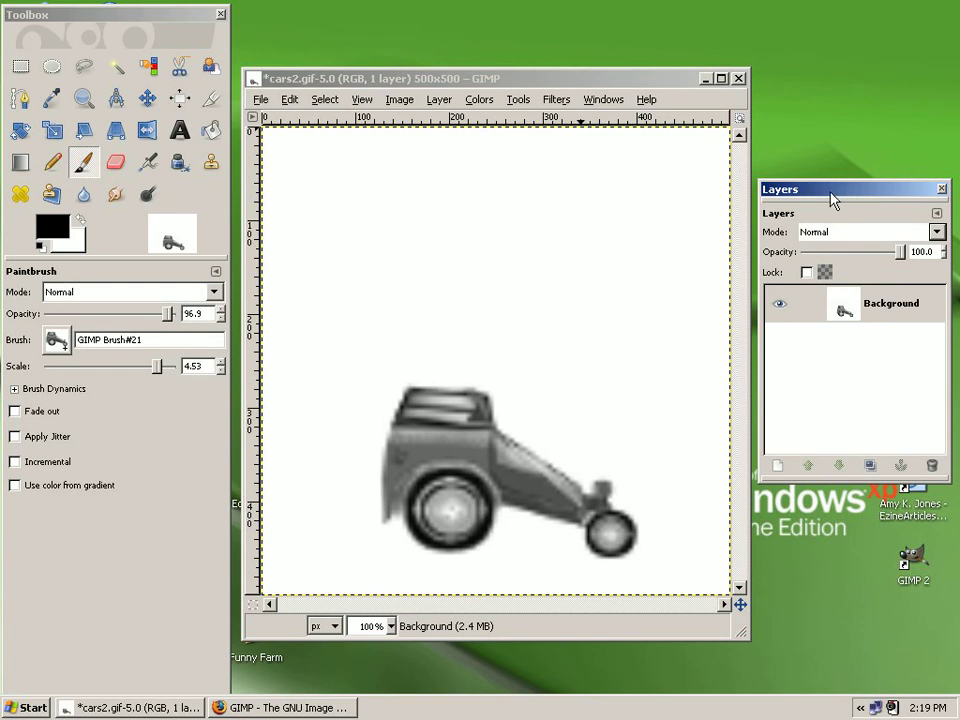
pyautogui.click(779, 306)
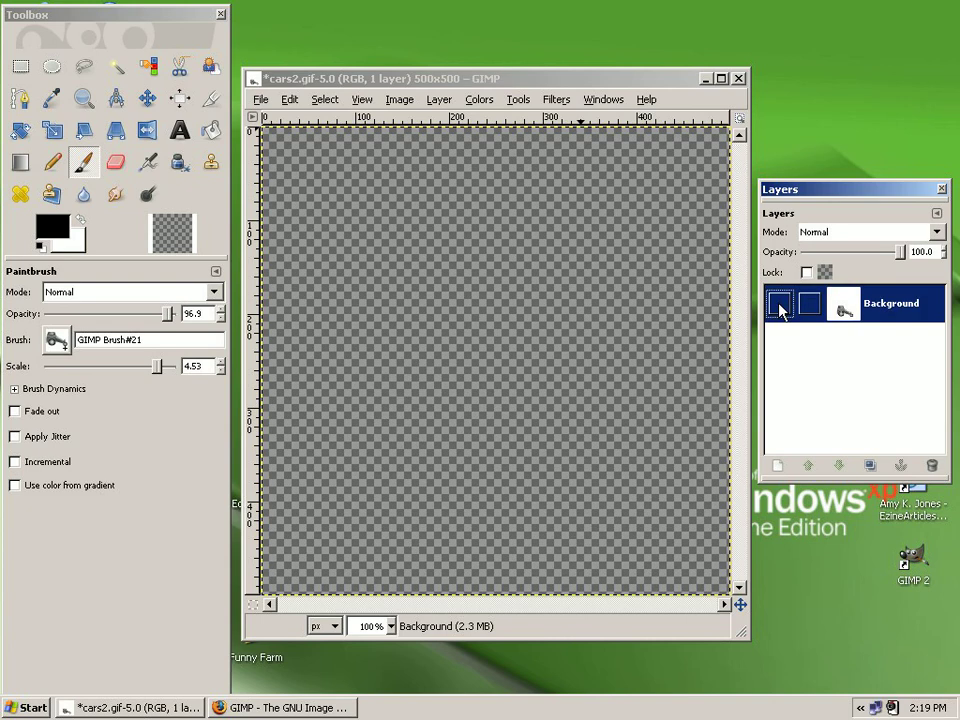
pyautogui.click(779, 306)
pyautogui.click(779, 306)
pyautogui.click(779, 306)
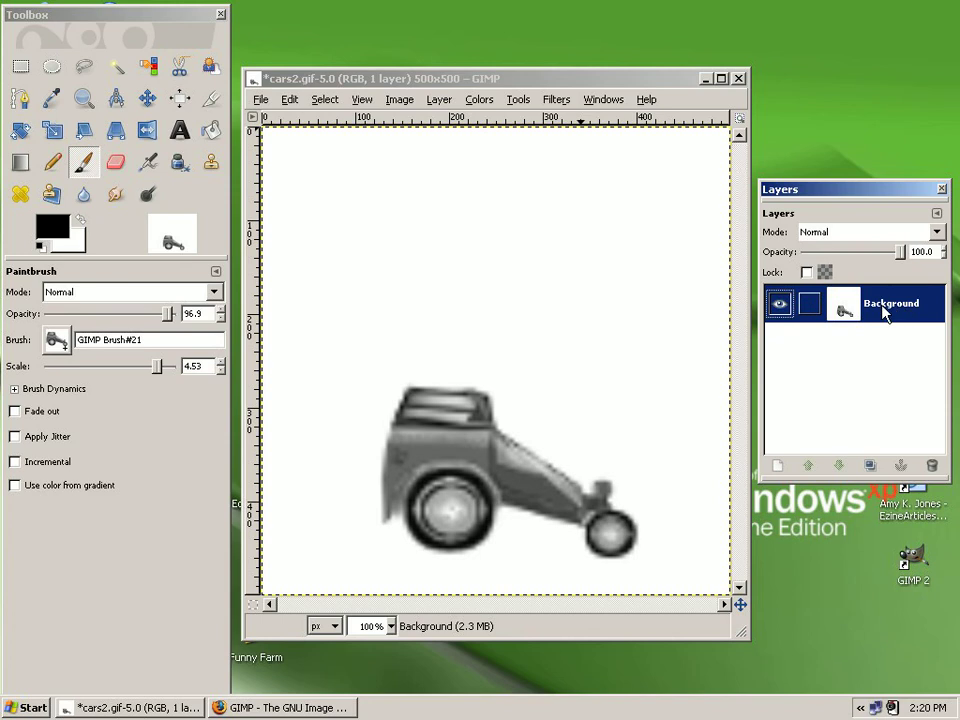
pyautogui.click(780, 304)
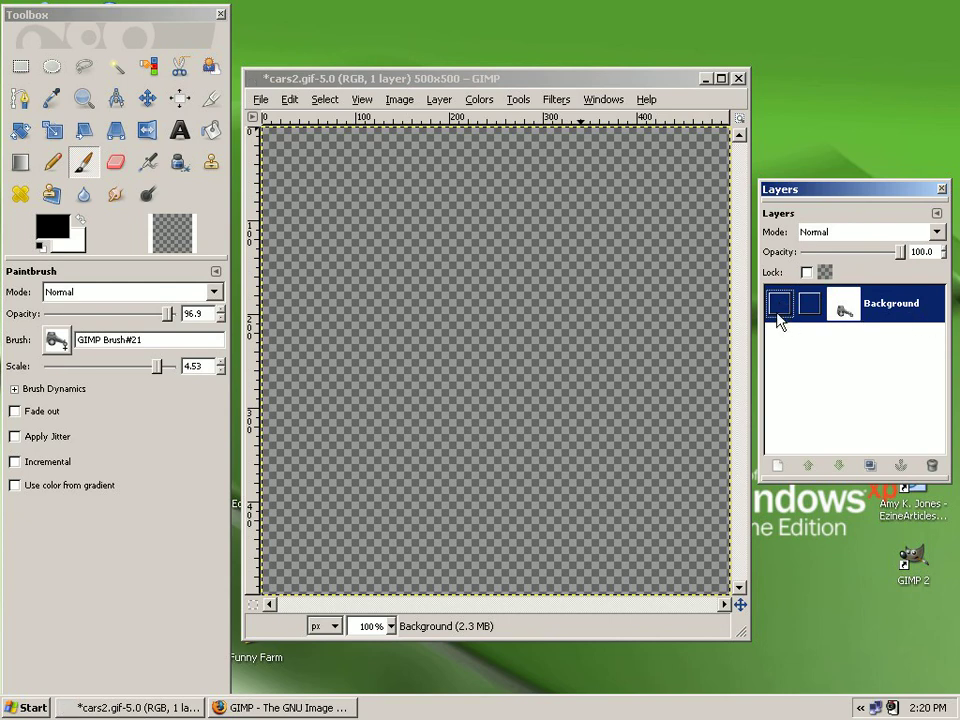
pyautogui.click(779, 304)
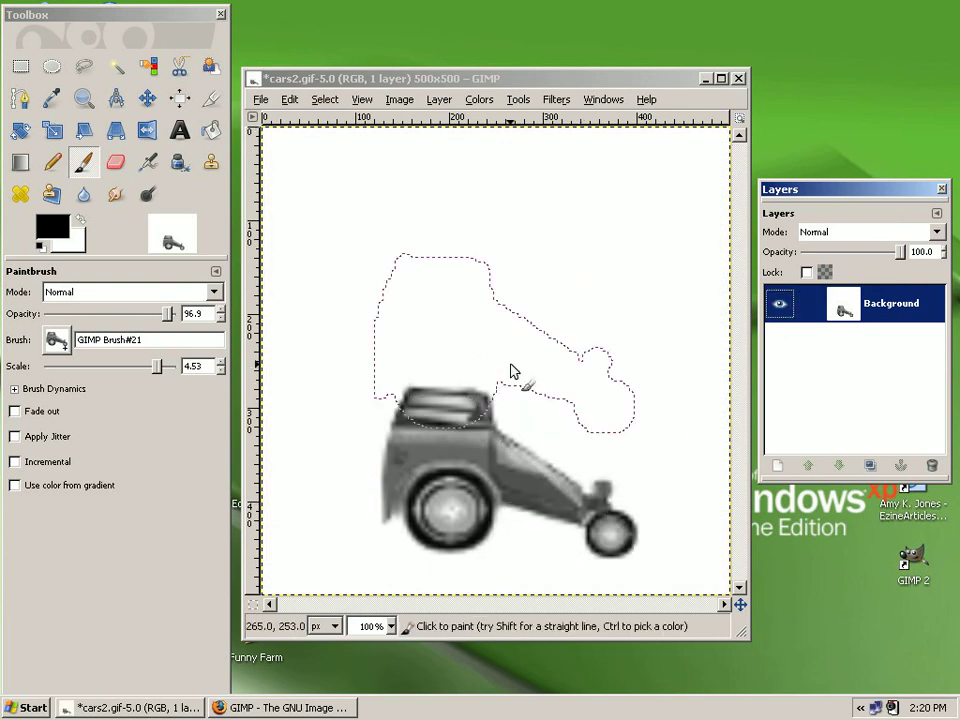
# Duplicate Background into a Background copy layer and select the Move tool.
pyautogui.click(437, 100)
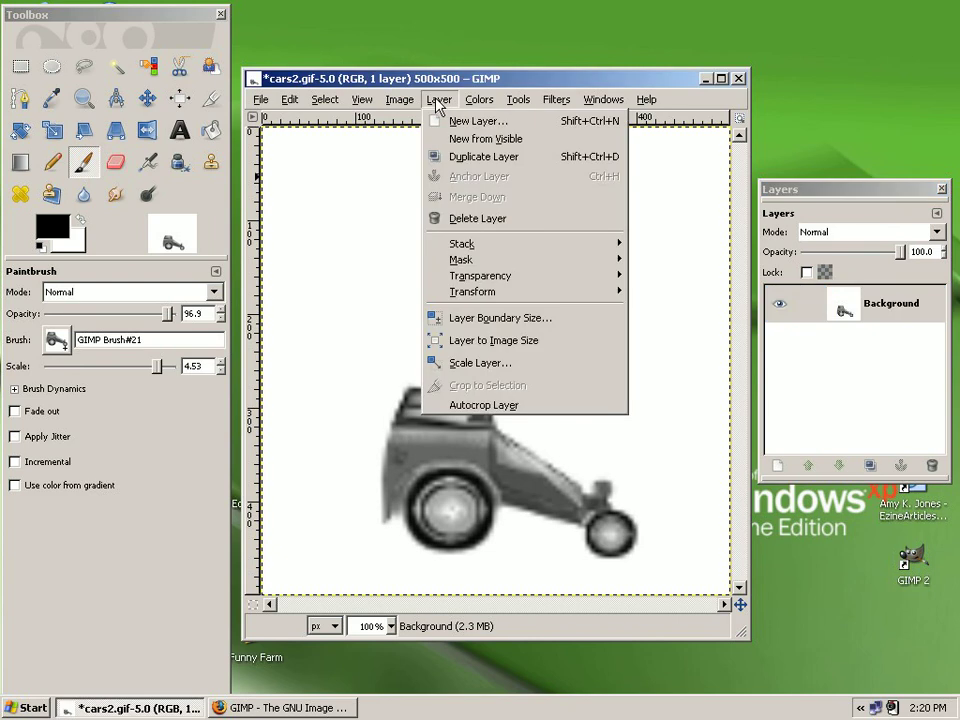
pyautogui.click(447, 167)
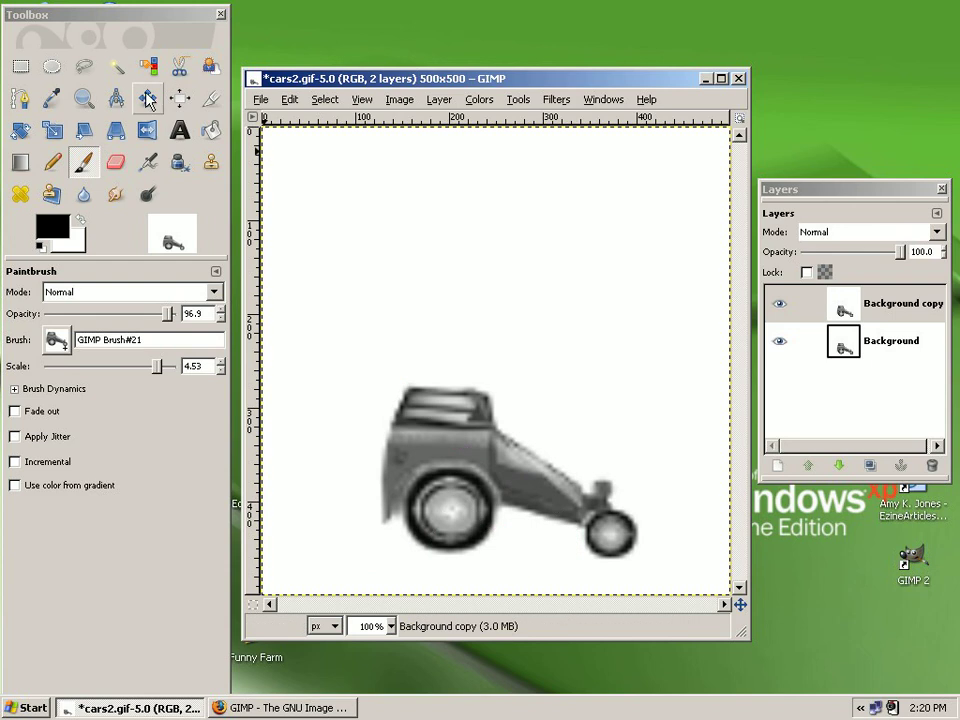
pyautogui.click(133, 18)
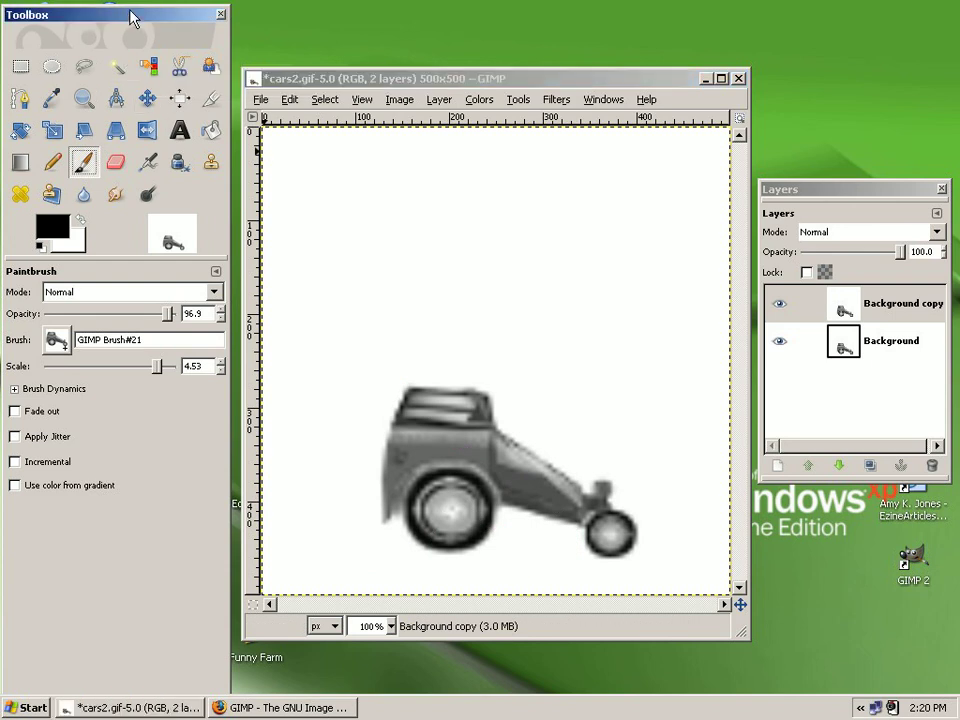
pyautogui.click(148, 99)
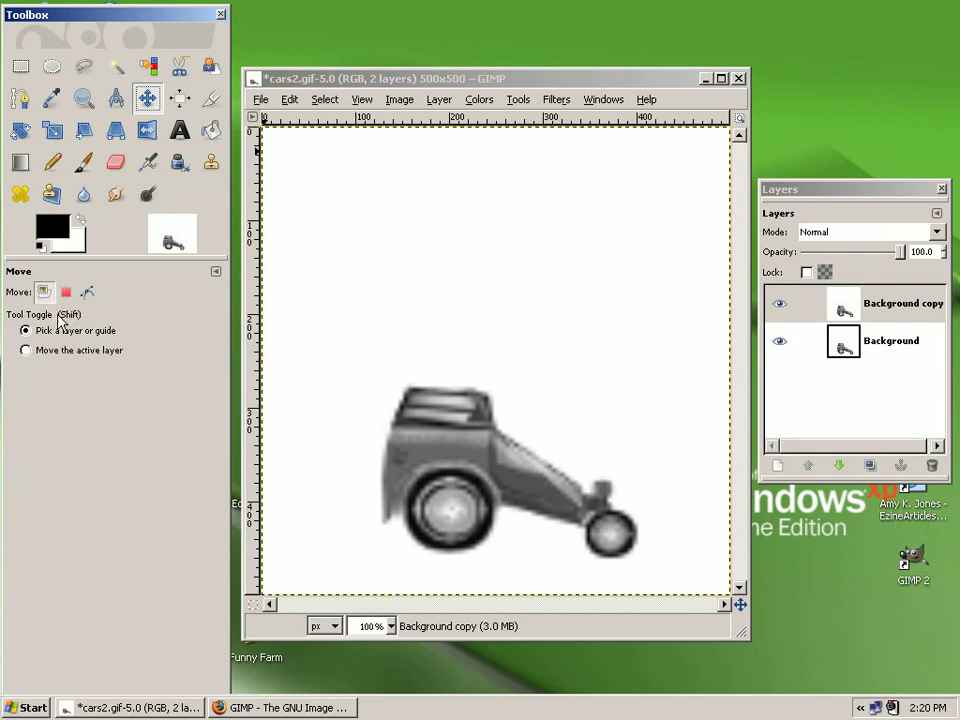
# Drag the Background copy car about 97 px to the right on the canvas.
pyautogui.moveTo(459, 397); pyautogui.dragTo(565, 401)
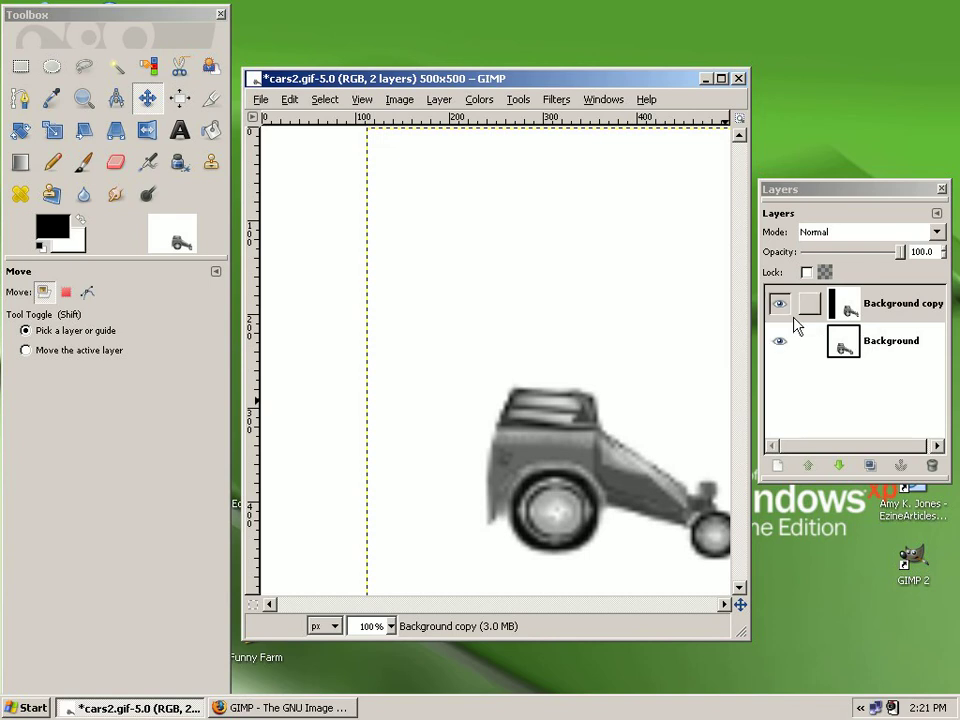
# Open Filters > Animation > Playback for cars2.gif and position its window over the image.
pyautogui.click(565, 105)
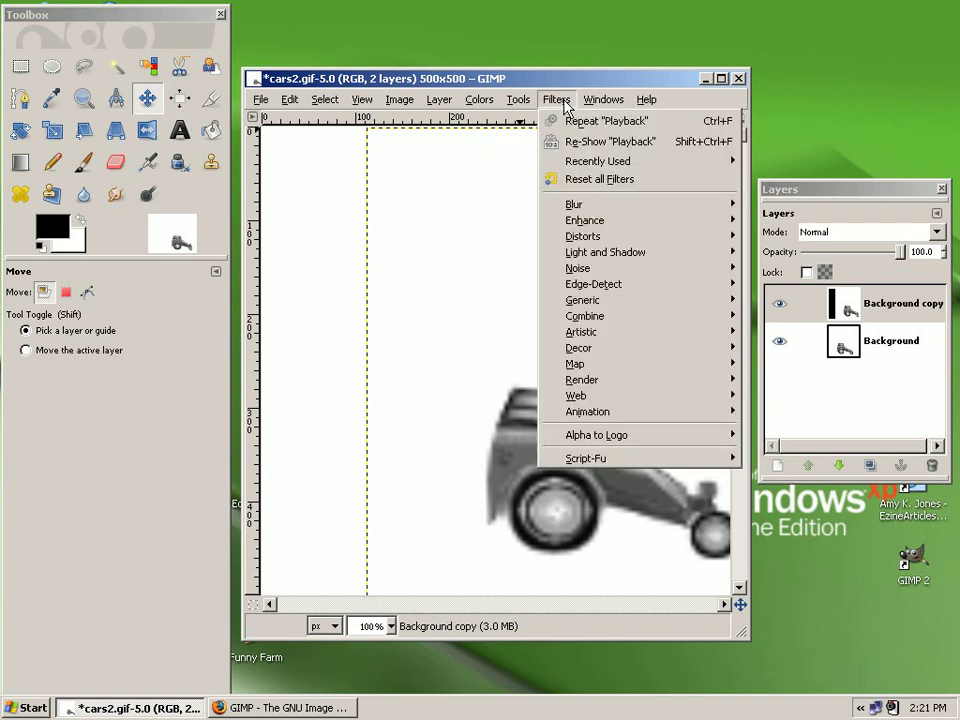
pyautogui.moveTo(588, 415)
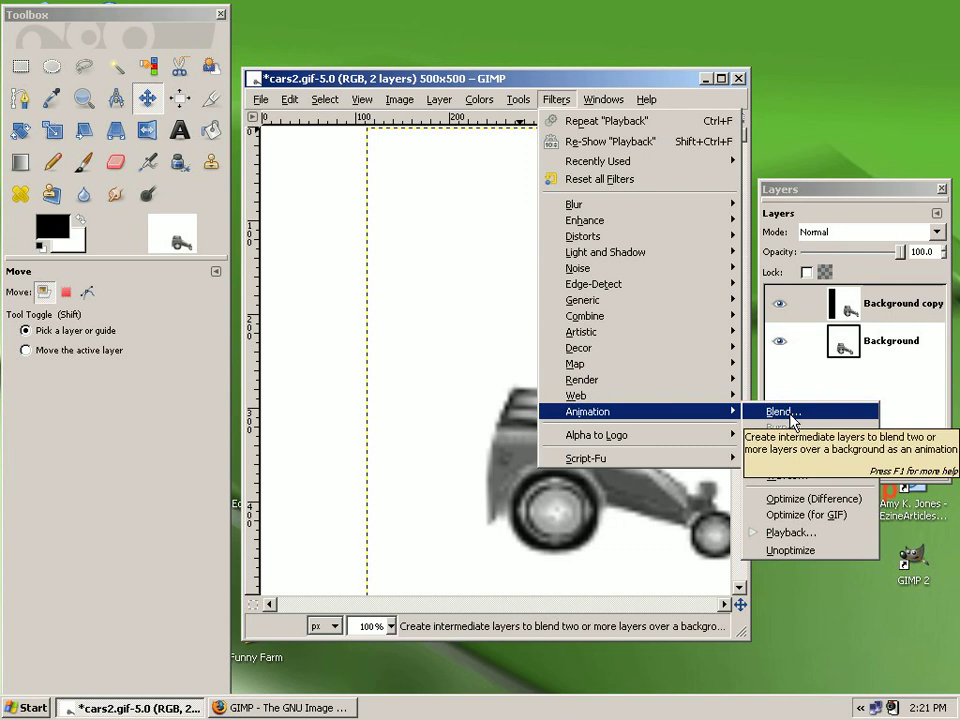
pyautogui.click(784, 534)
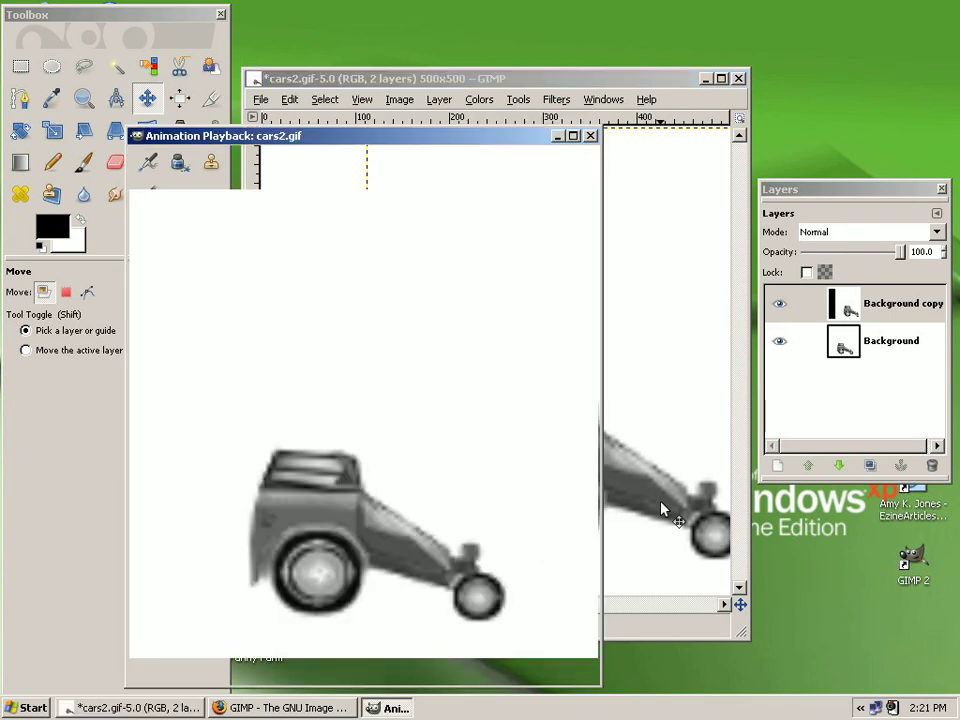
pyautogui.moveTo(291, 137); pyautogui.dragTo(426, 118)
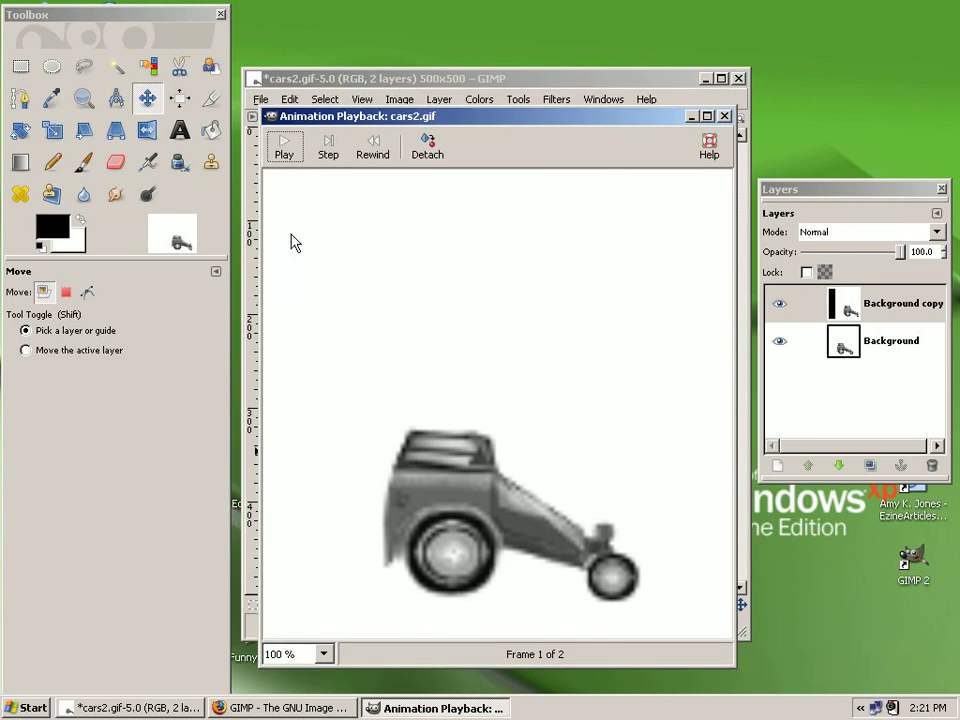
# Play the animation and step between frames 2 and 1 in the playback window.
pyautogui.click(704, 79)
pyautogui.moveTo(570, 130); pyautogui.dragTo(568, 116)
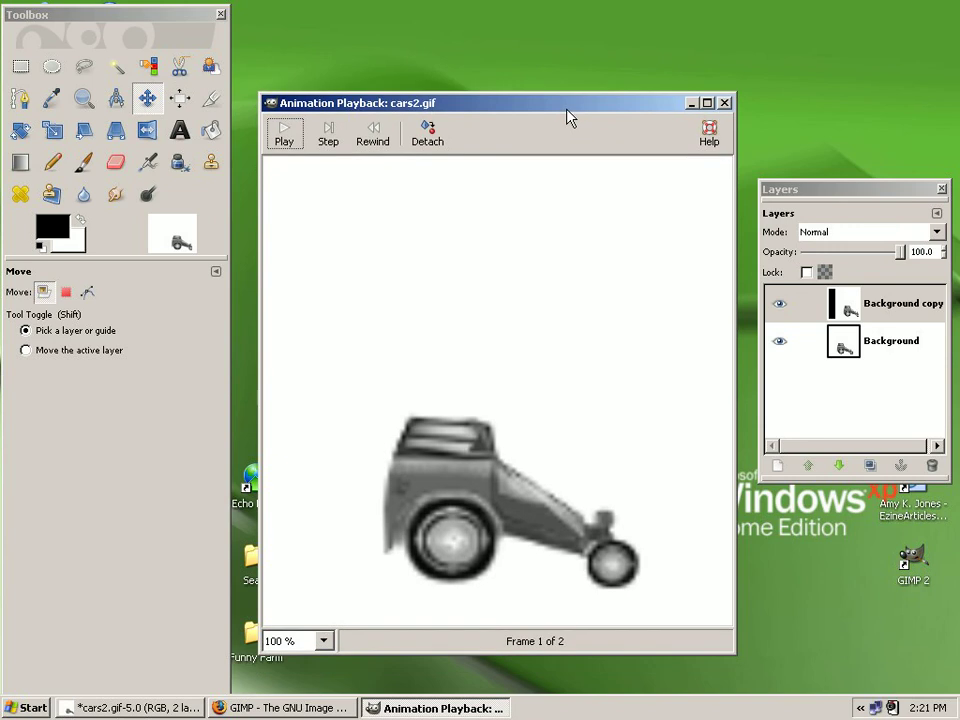
pyautogui.click(285, 137)
pyautogui.click(330, 140)
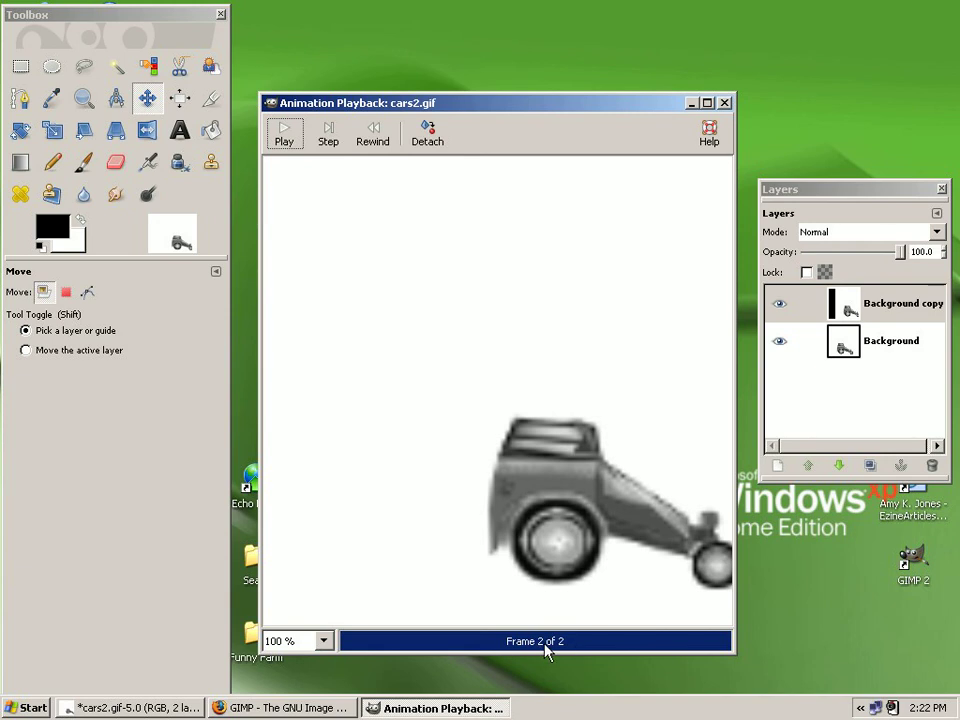
pyautogui.click(378, 141)
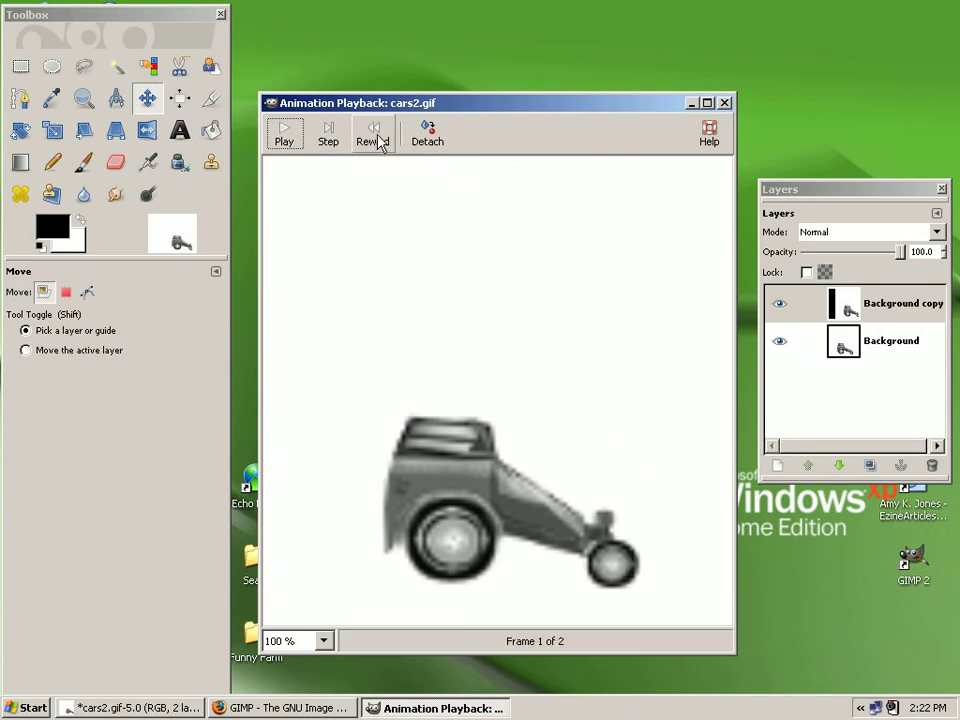
# Try detached playback, then turn Detach off so the animation plays inside the dialog.
pyautogui.click(429, 148)
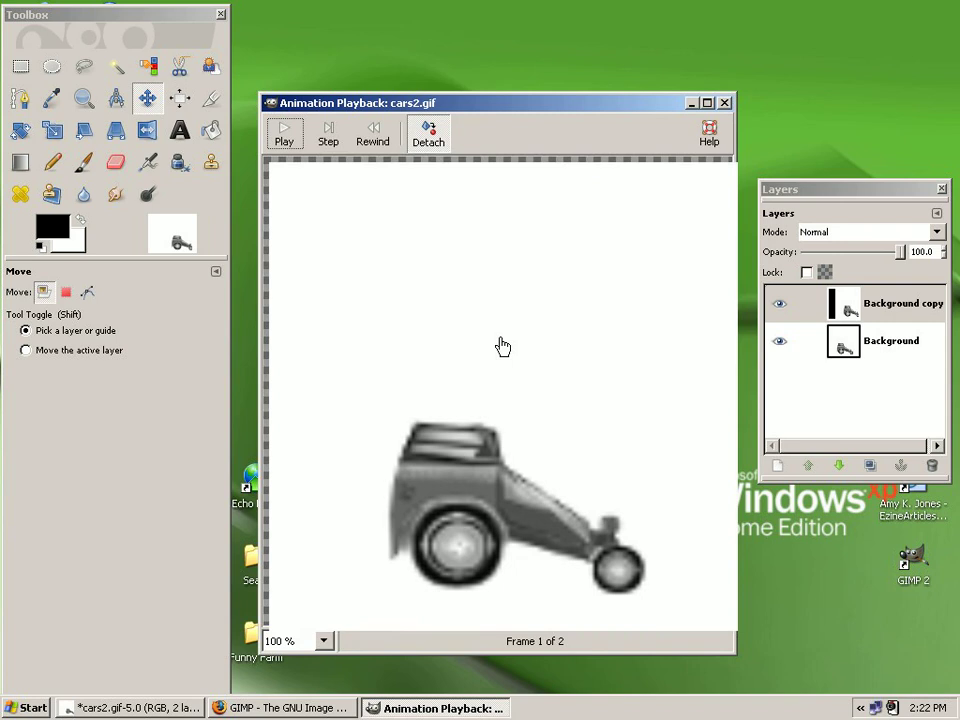
pyautogui.moveTo(495, 349); pyautogui.dragTo(712, 401)
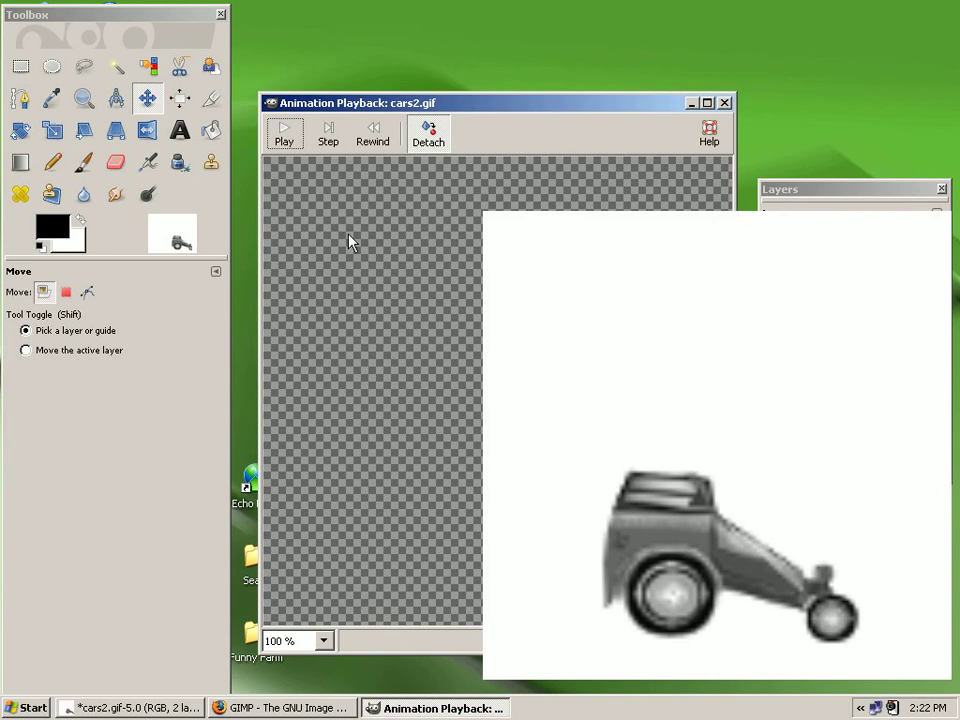
pyautogui.click(285, 138)
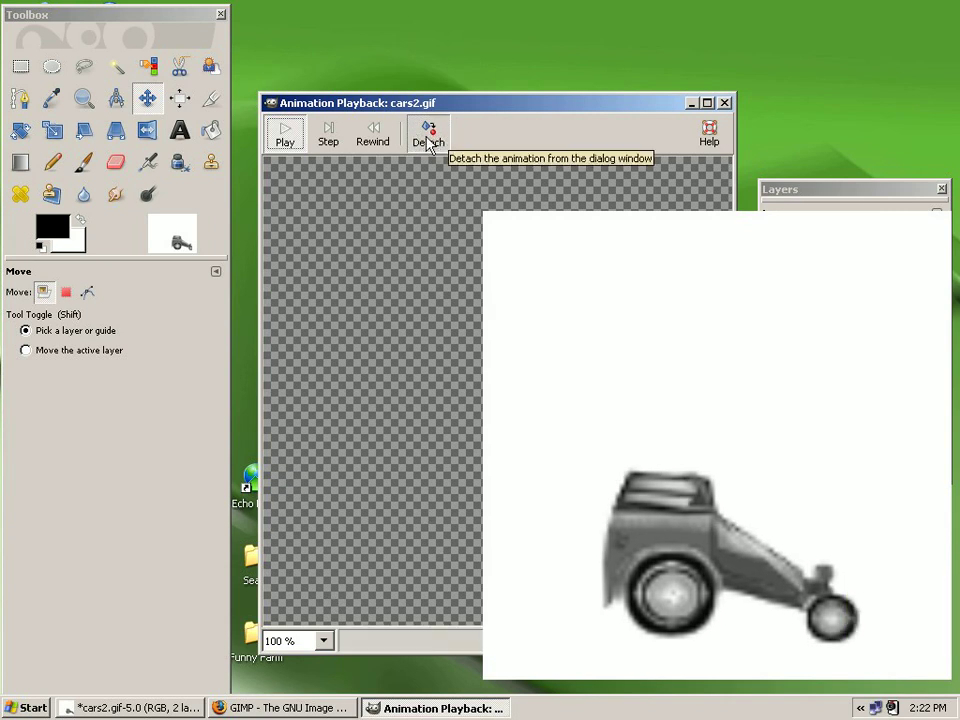
pyautogui.click(429, 143)
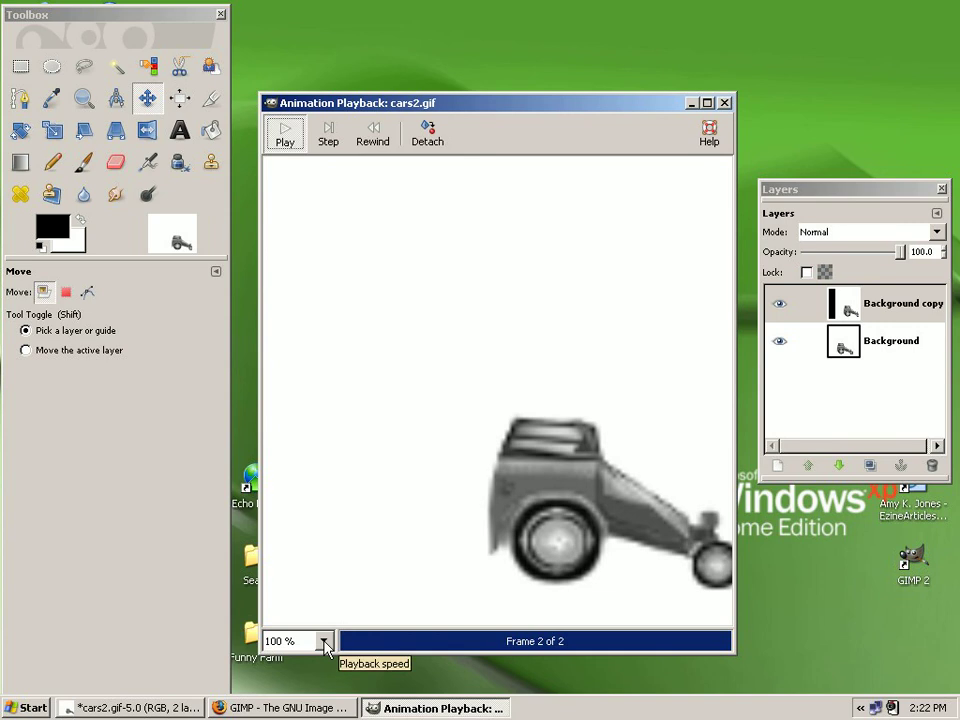
# Play the animation at 50 % then 800 % speed, stop it, and close the preview.
pyautogui.click(324, 641)
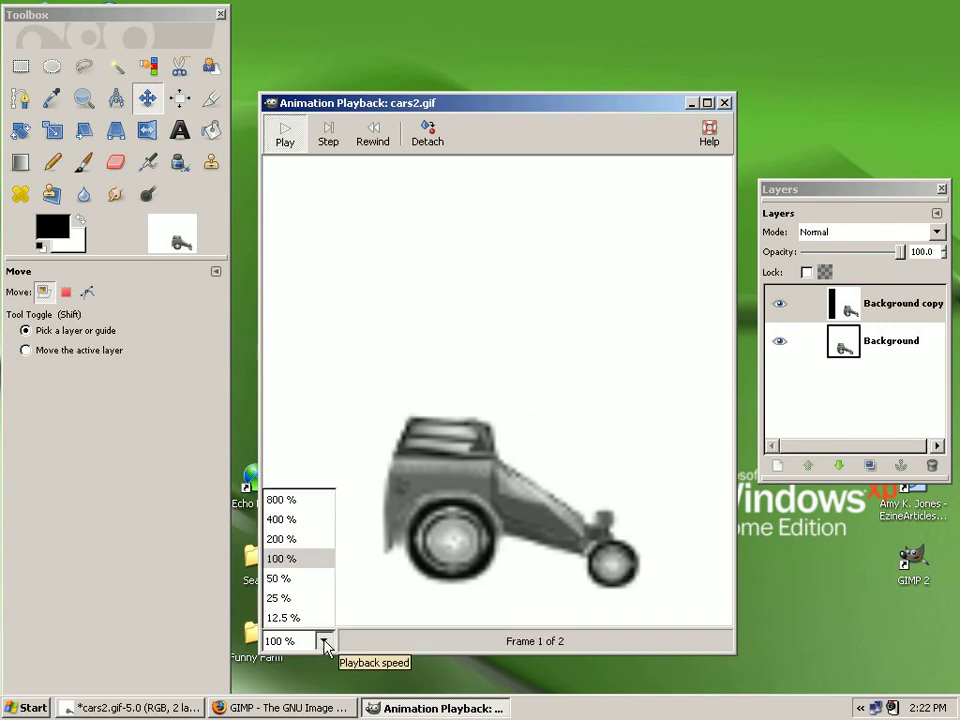
pyautogui.click(314, 584)
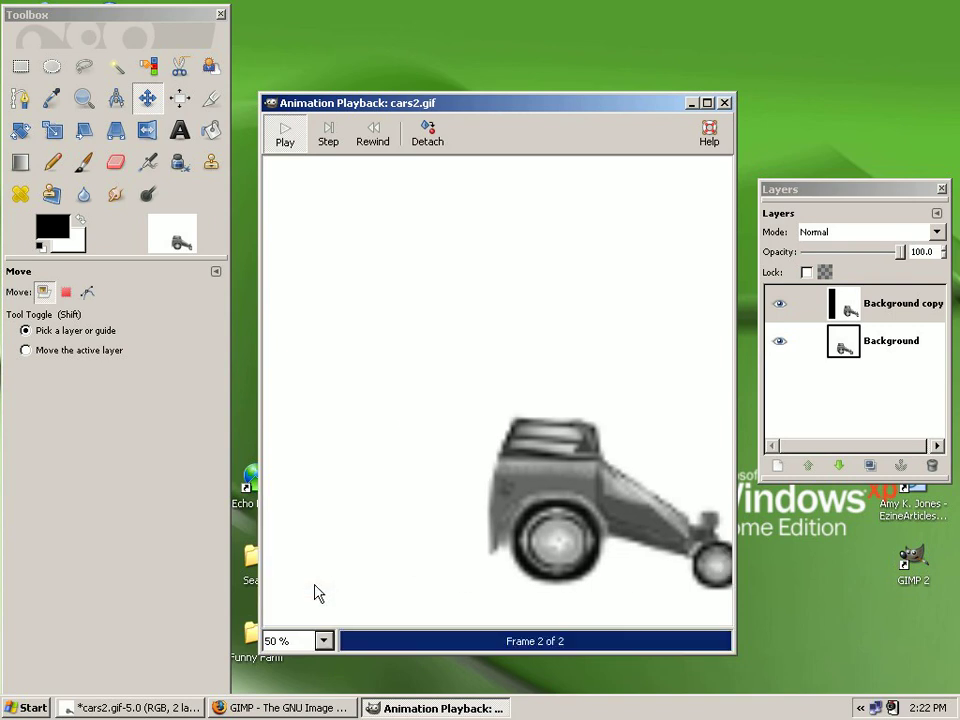
pyautogui.click(324, 641)
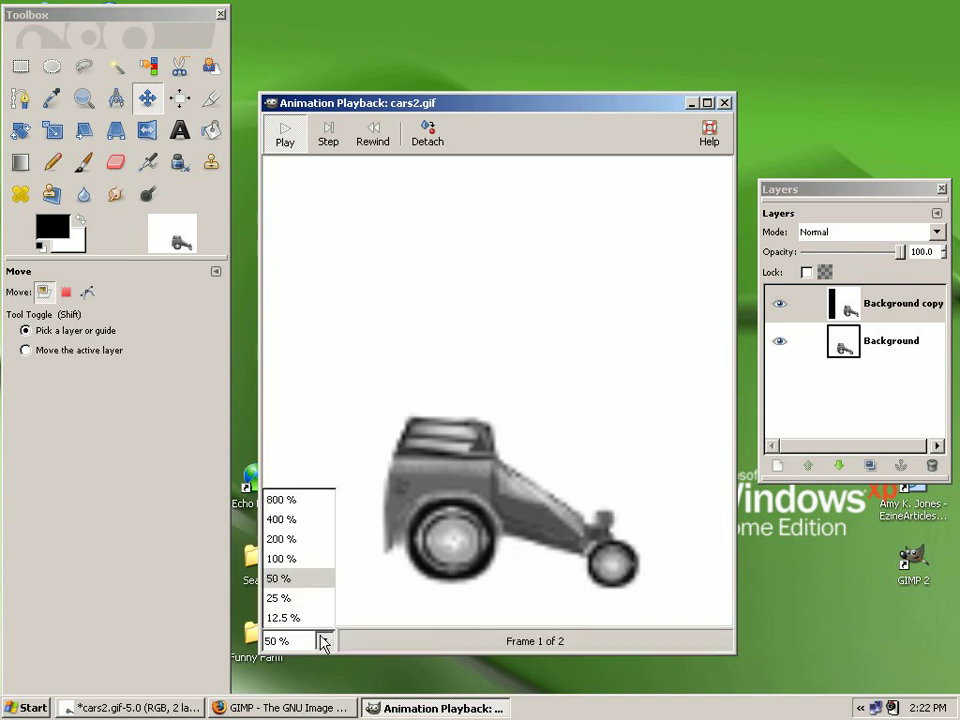
pyautogui.click(311, 506)
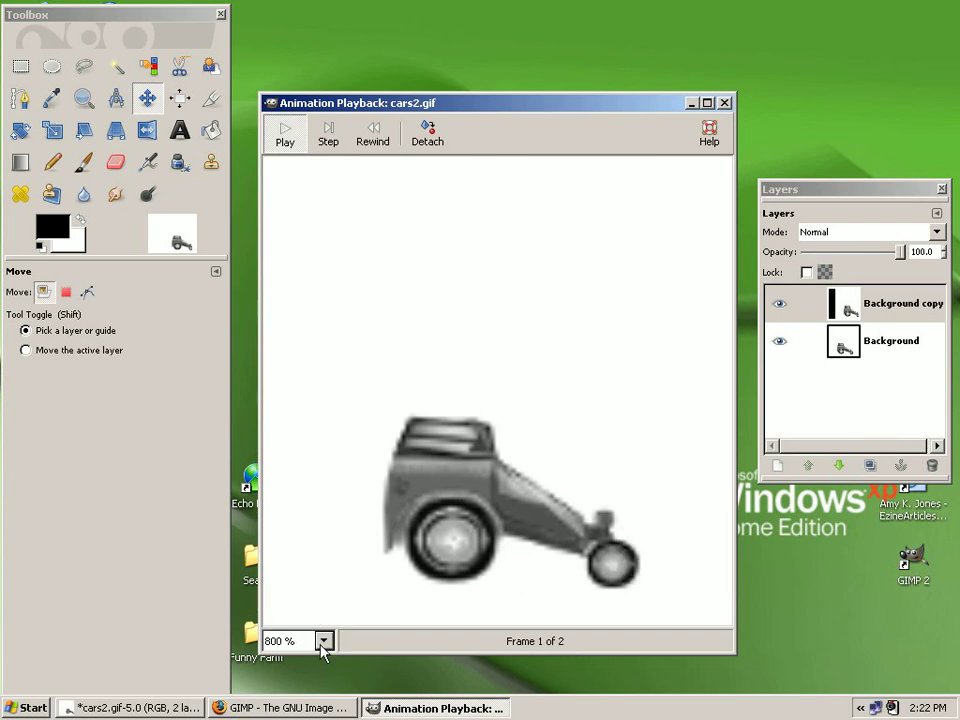
pyautogui.click(287, 135)
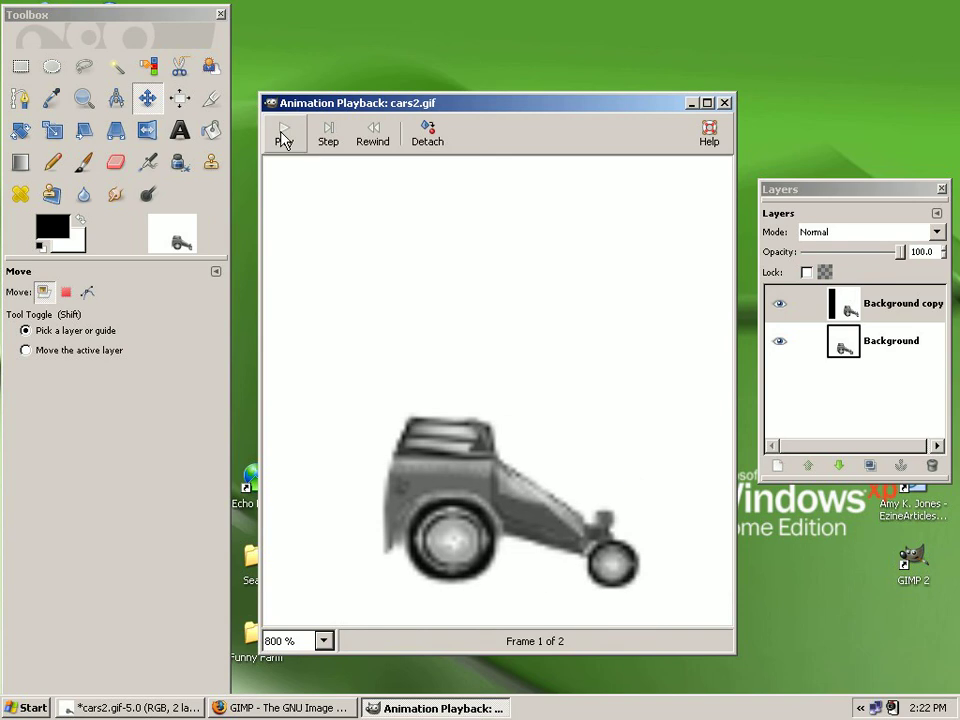
pyautogui.click(726, 103)
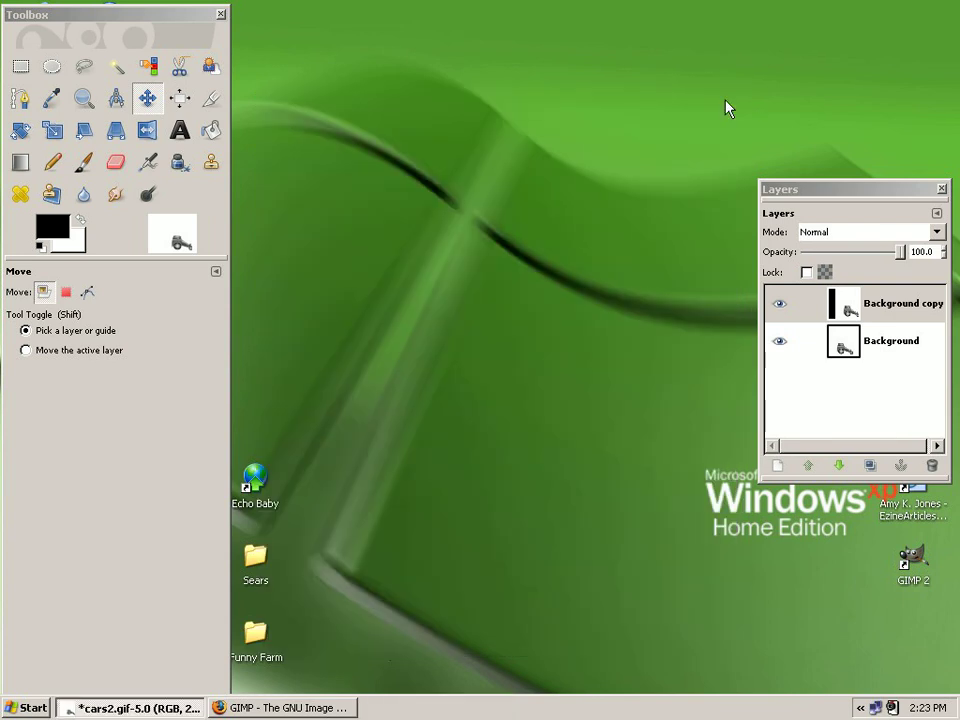
# Save the image as cars2.gif with the GIF image file type in My Pictures.
pyautogui.click(70, 710)
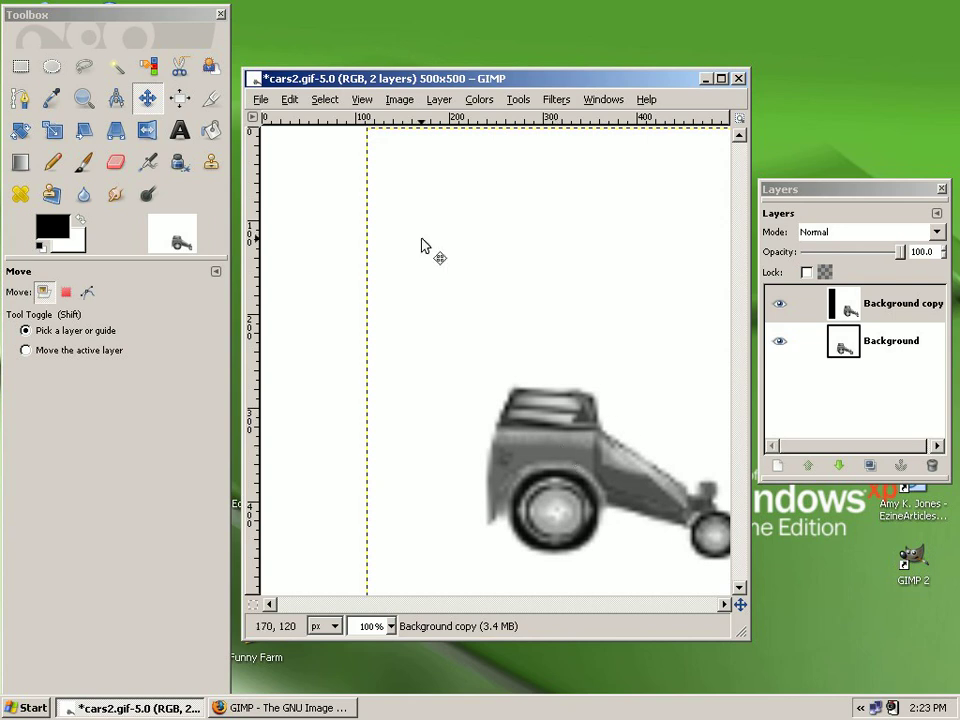
pyautogui.click(261, 101)
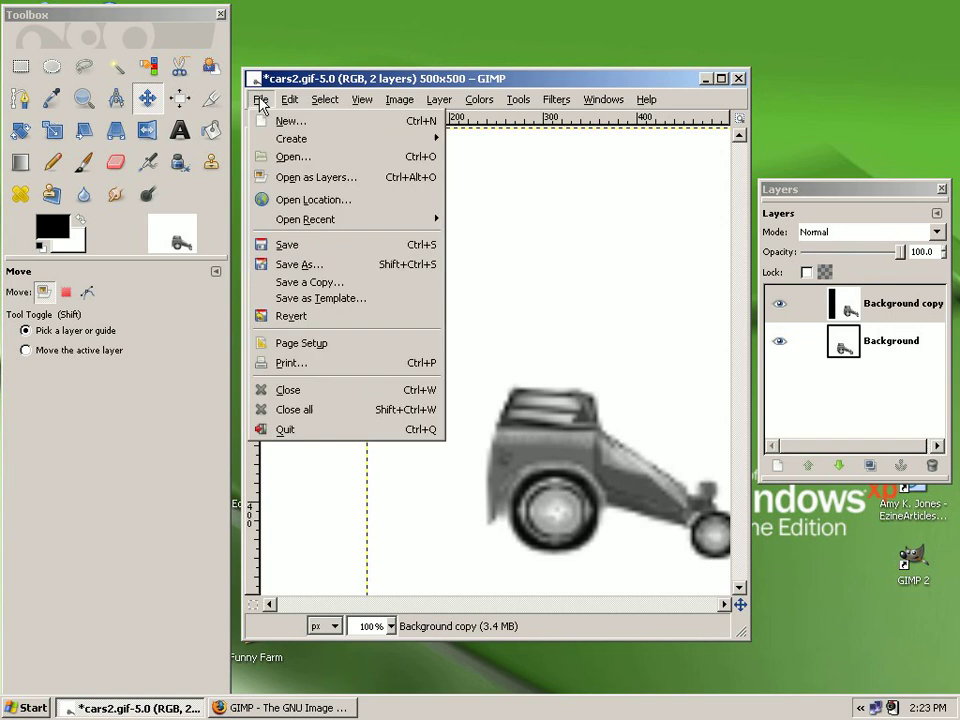
pyautogui.click(286, 264)
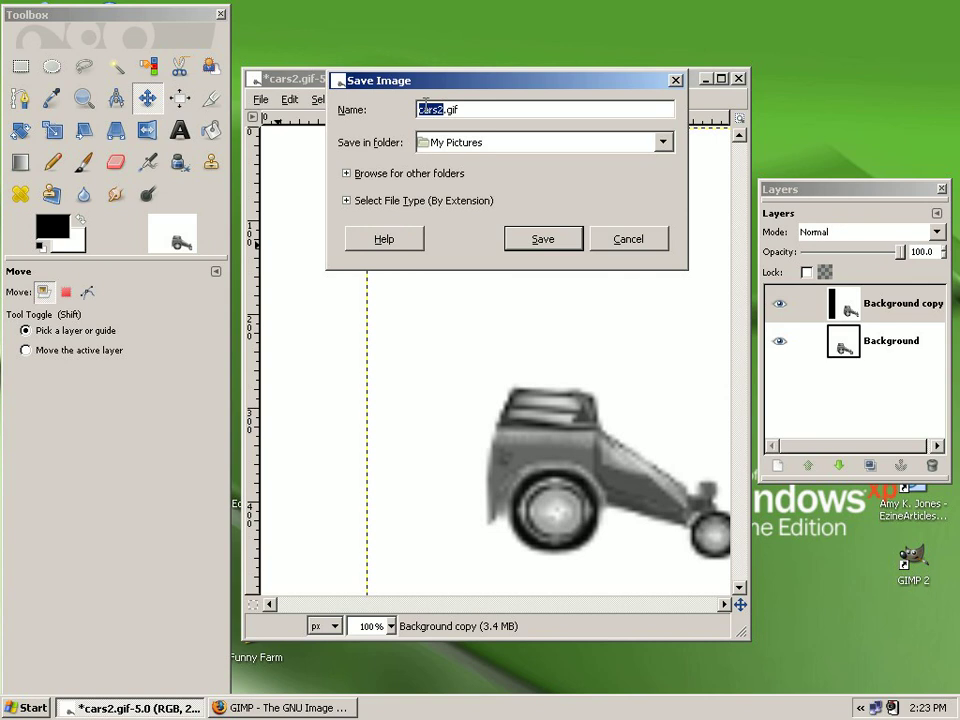
pyautogui.click(383, 206)
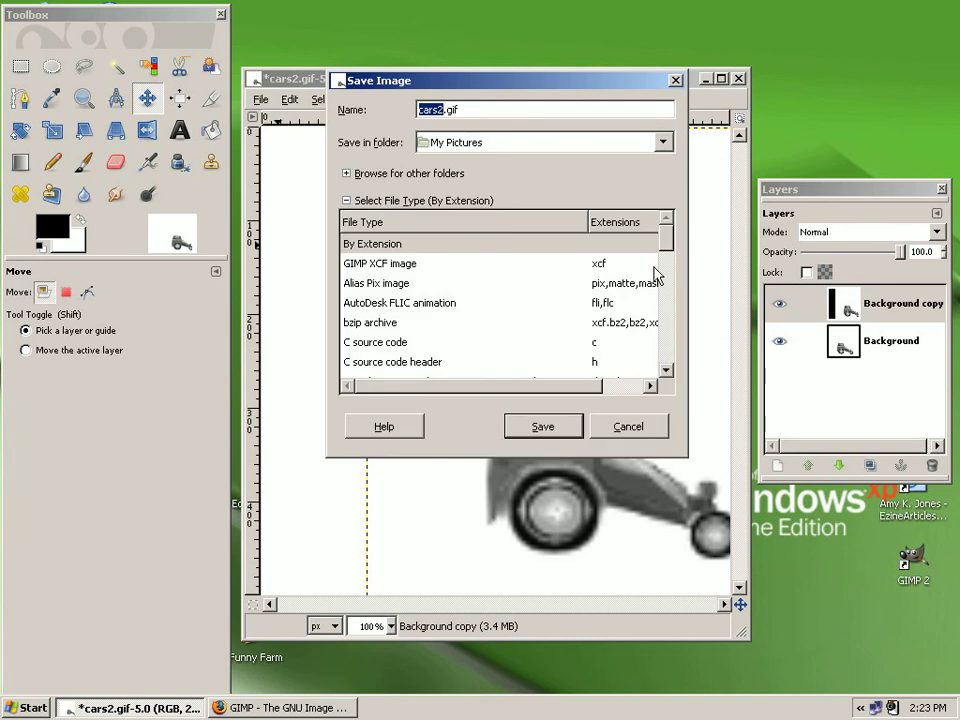
pyautogui.moveTo(671, 242); pyautogui.dragTo(668, 258)
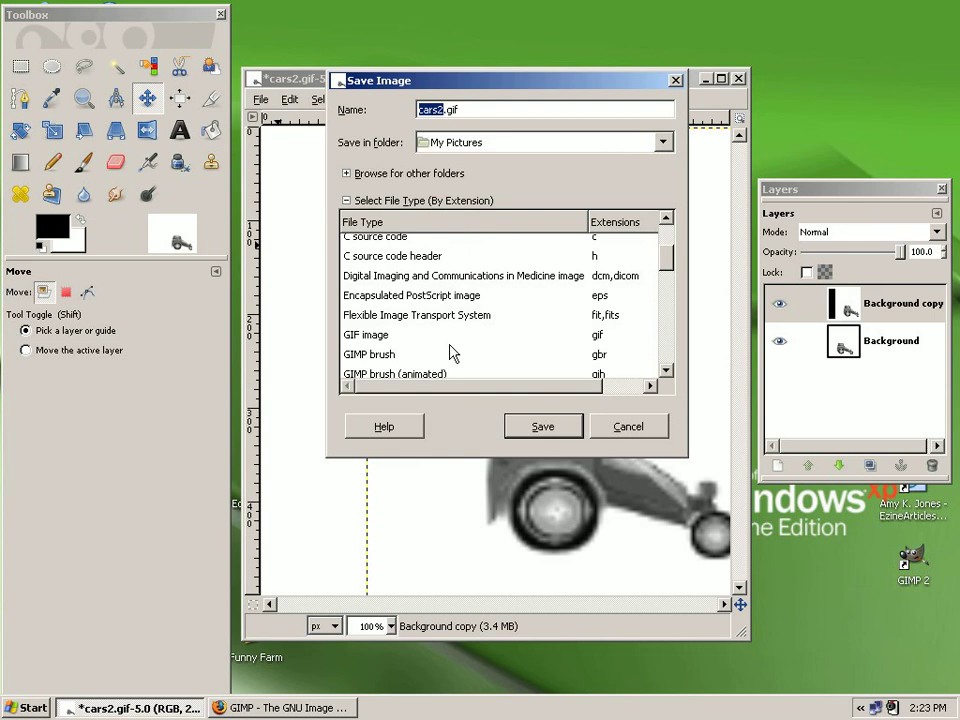
pyautogui.click(370, 337)
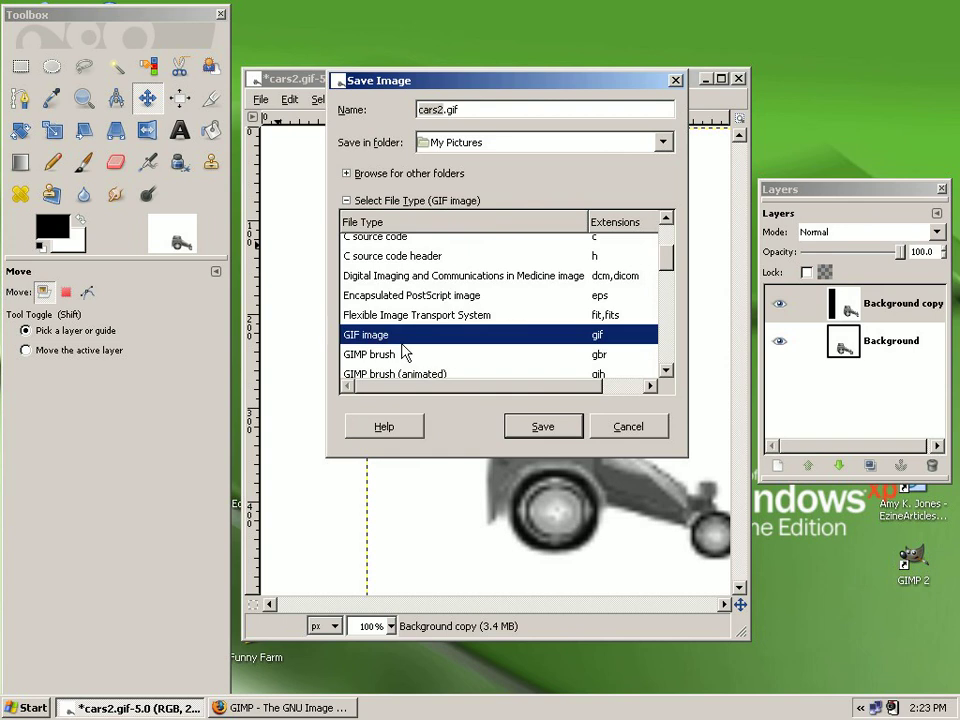
pyautogui.click(552, 425)
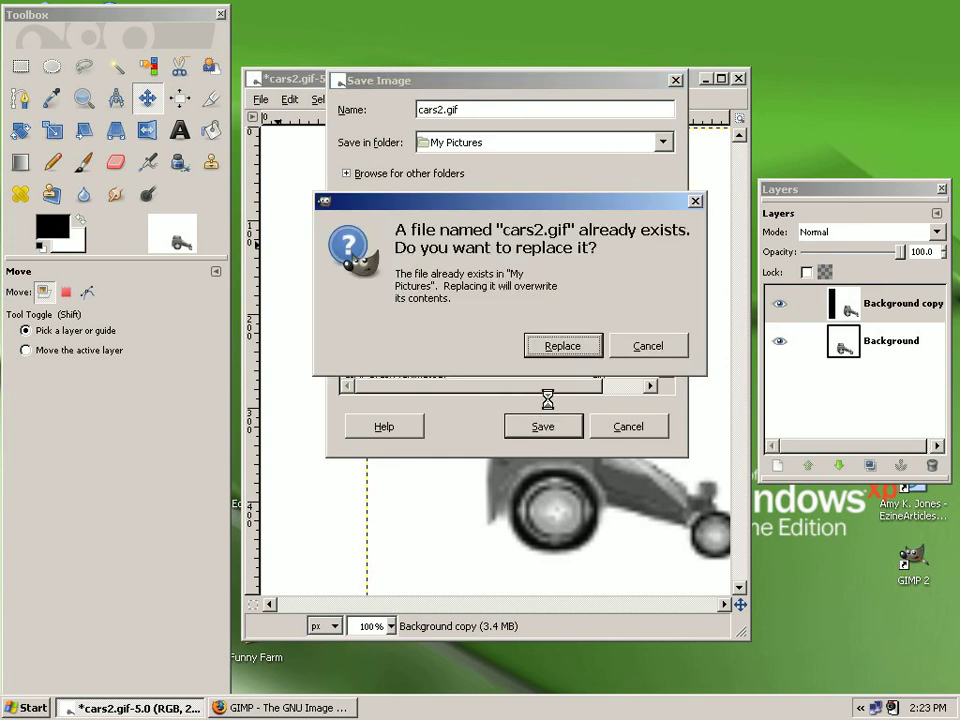
# Replace the existing cars2.gif and export it with Save as Animation selected.
pyautogui.click(553, 347)
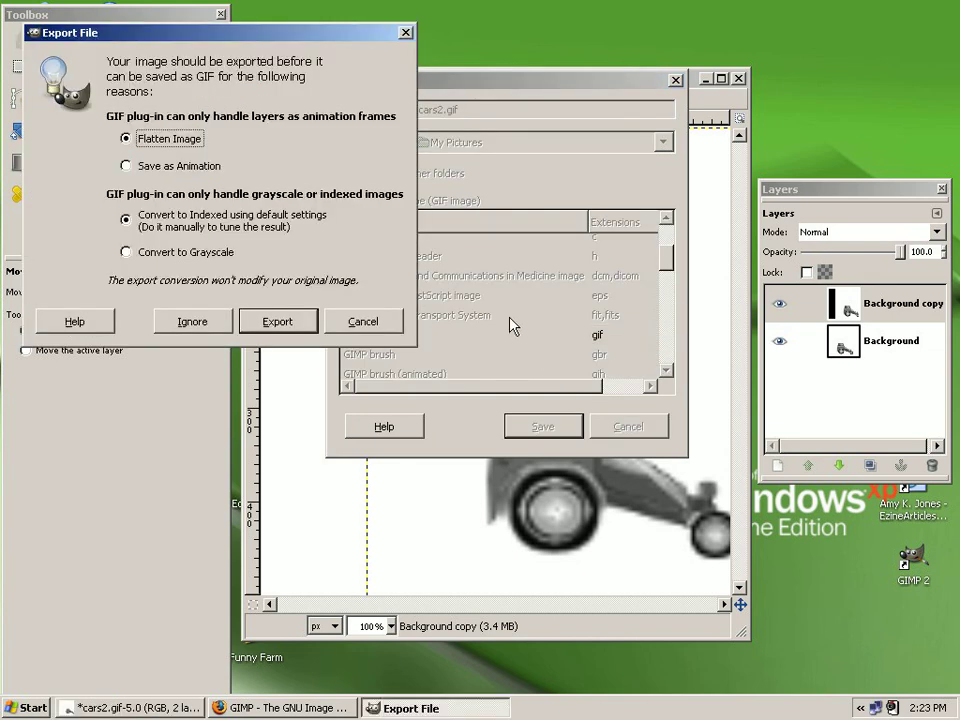
pyautogui.moveTo(265, 38); pyautogui.dragTo(562, 121)
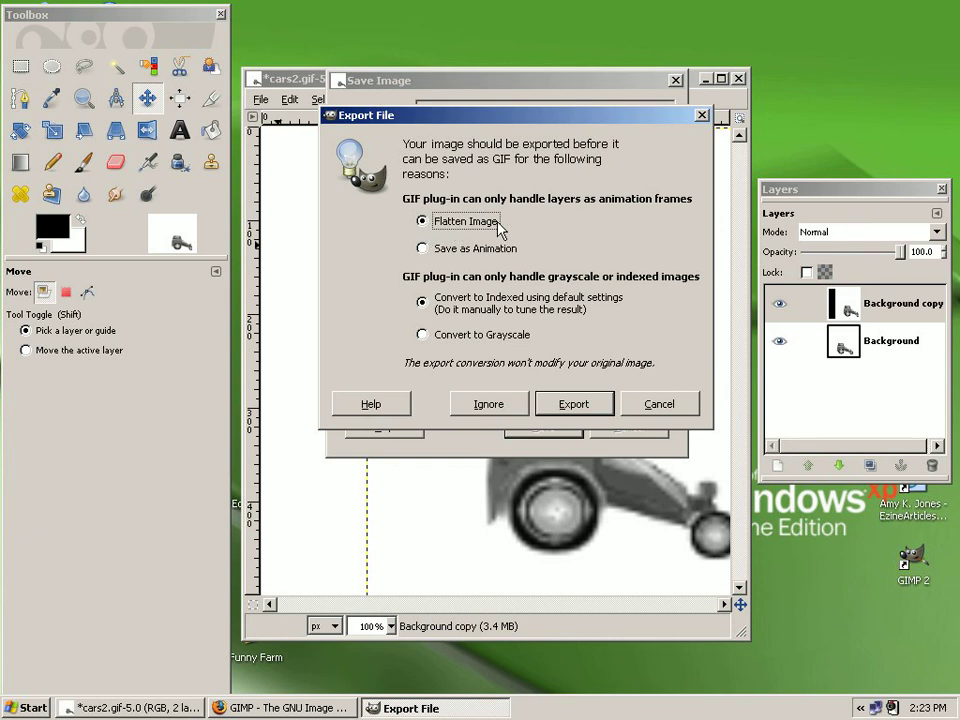
pyautogui.click(424, 248)
pyautogui.click(555, 410)
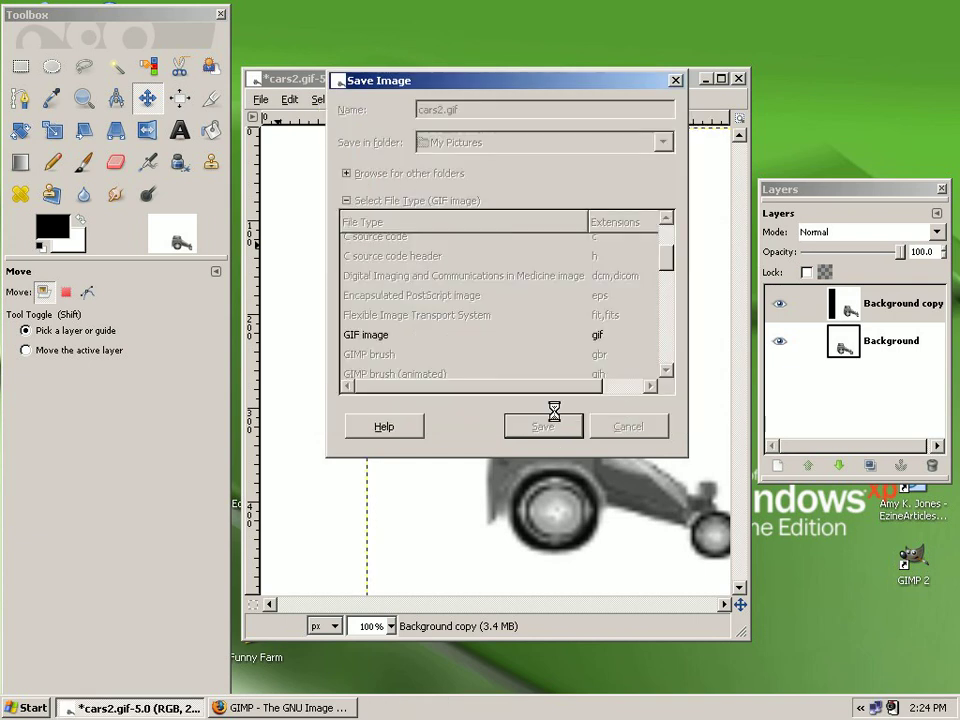
pyautogui.moveTo(275, 36); pyautogui.dragTo(502, 196)
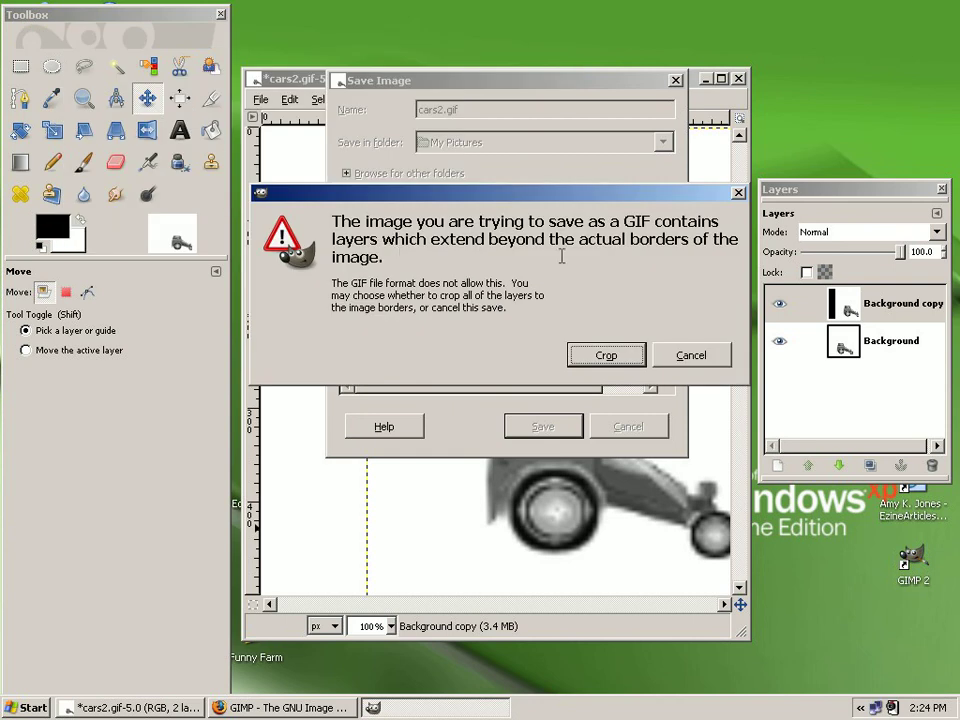
# Crop layers to the image borders and save the GIF with Loop forever enabled.
pyautogui.click(580, 357)
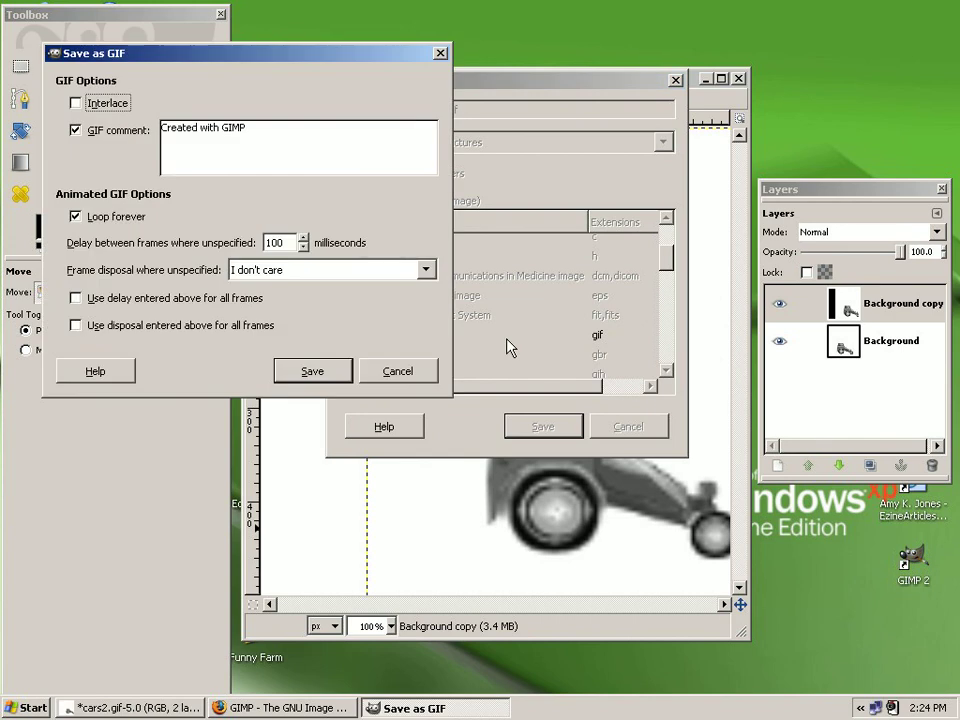
pyautogui.moveTo(291, 58); pyautogui.dragTo(551, 111)
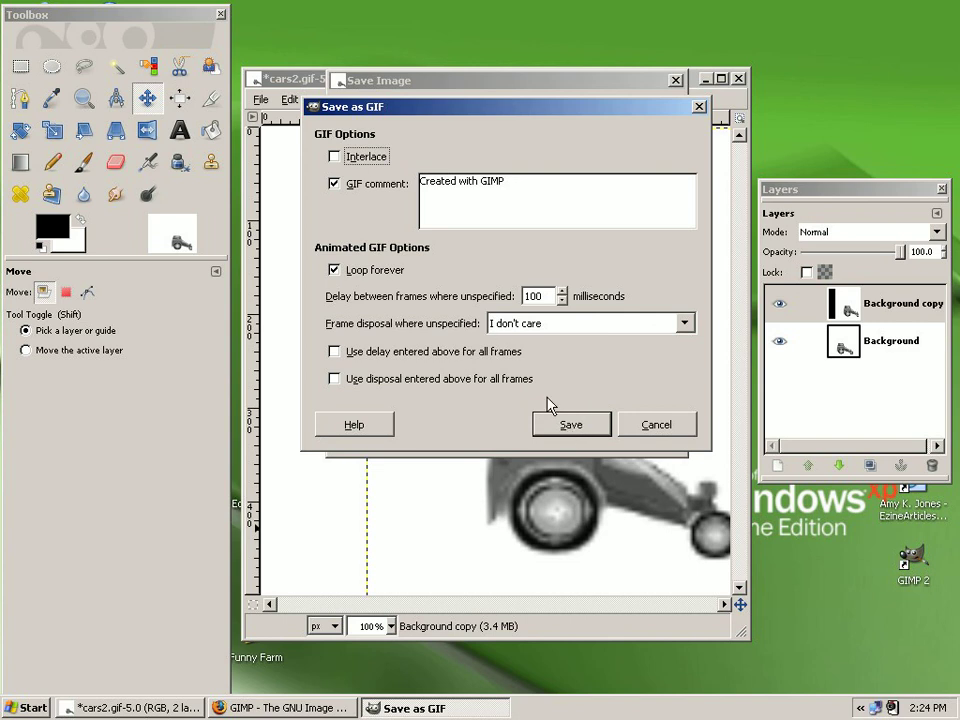
pyautogui.click(544, 431)
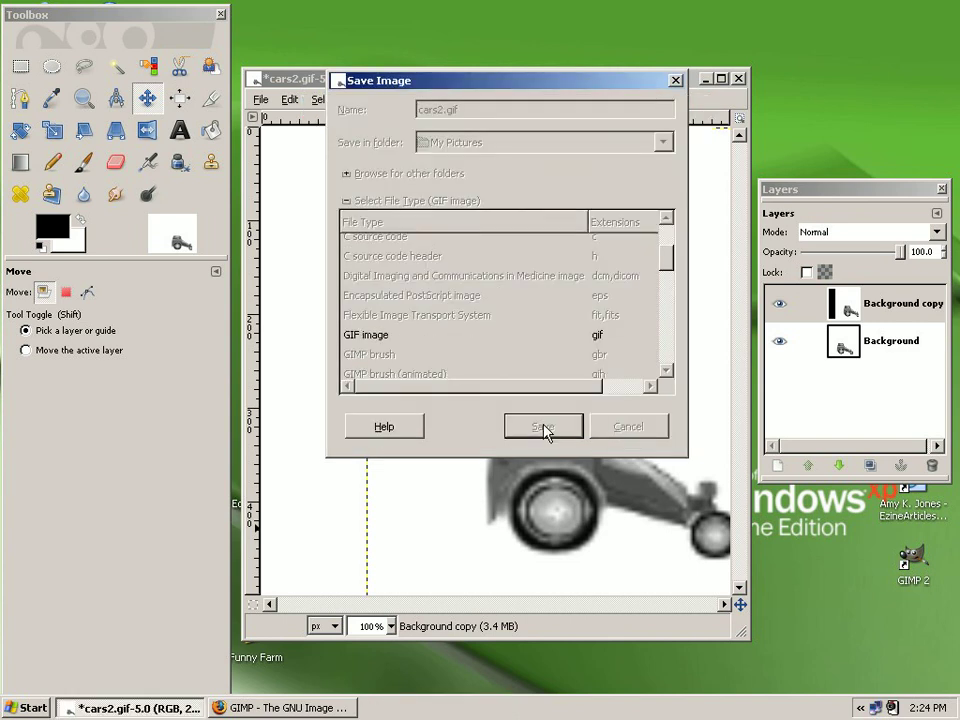